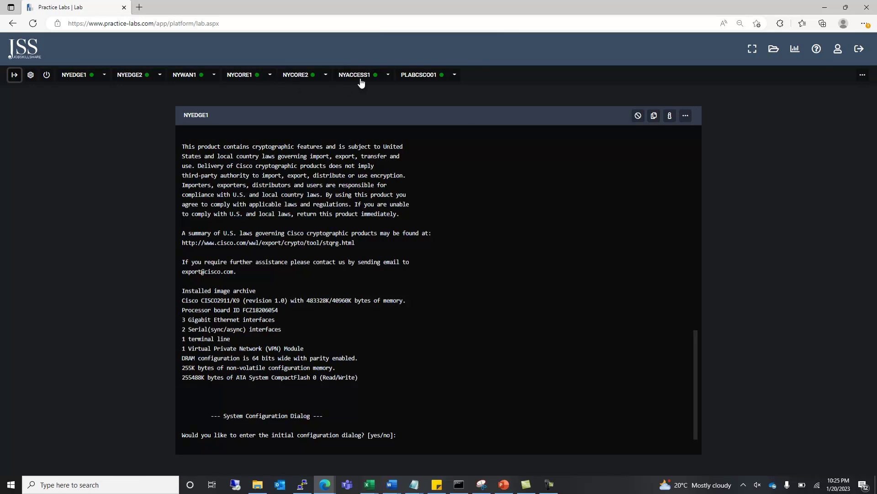
Bring up the NYACCESS1 switch console in place of NYEDGE1.
{"action": "left_click", "coordinate": [355, 74]}
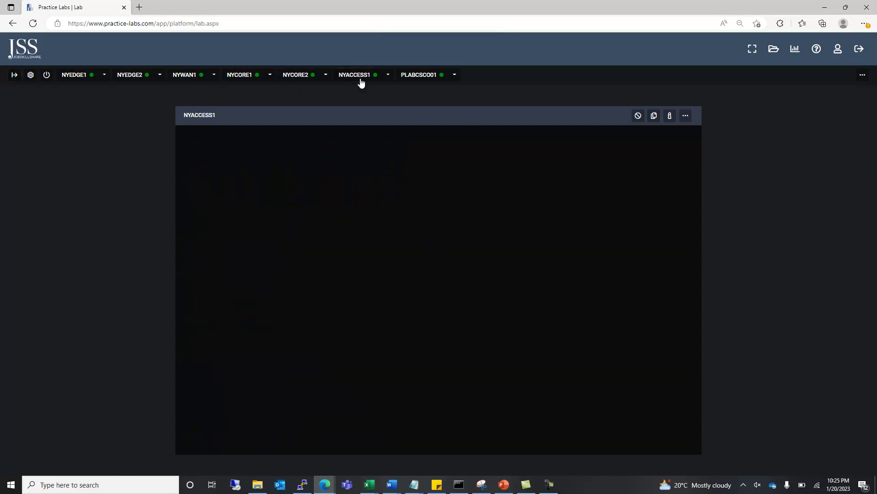
Sign in to PLABCSC001 as Administrator using the lab-provided password.
{"action": "left_click", "coordinate": [425, 77]}
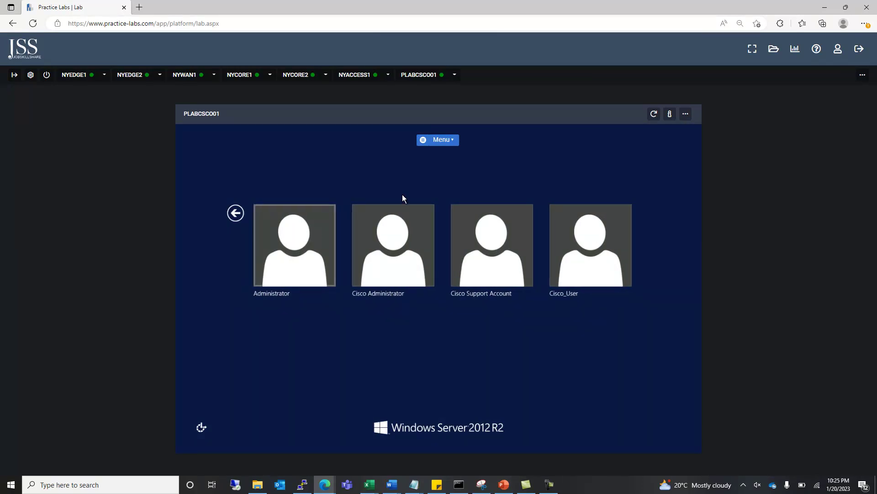
{"action": "left_click", "coordinate": [675, 119]}
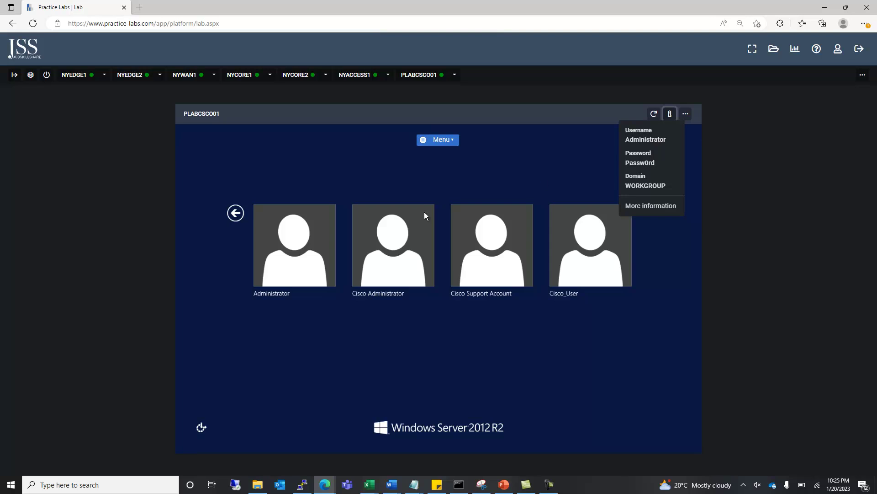
{"action": "left_click", "coordinate": [315, 258]}
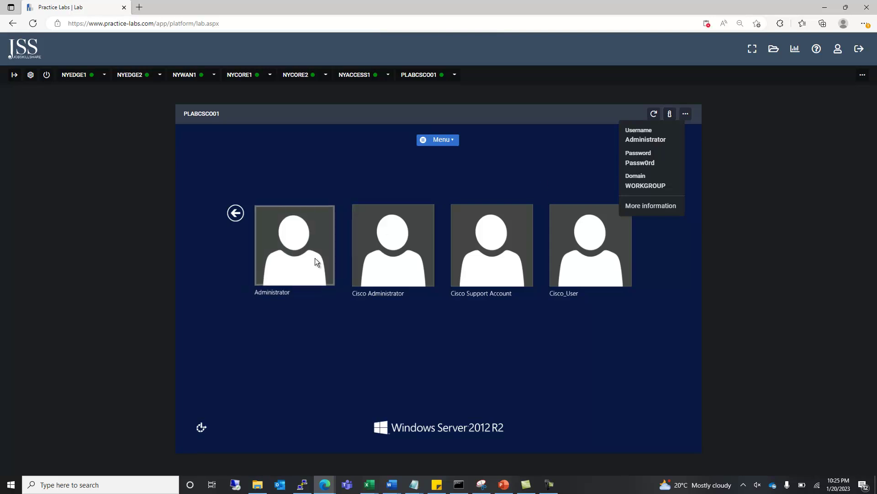
{"action": "type", "text": "Passw0rd"}
{"action": "key", "text": "Return"}
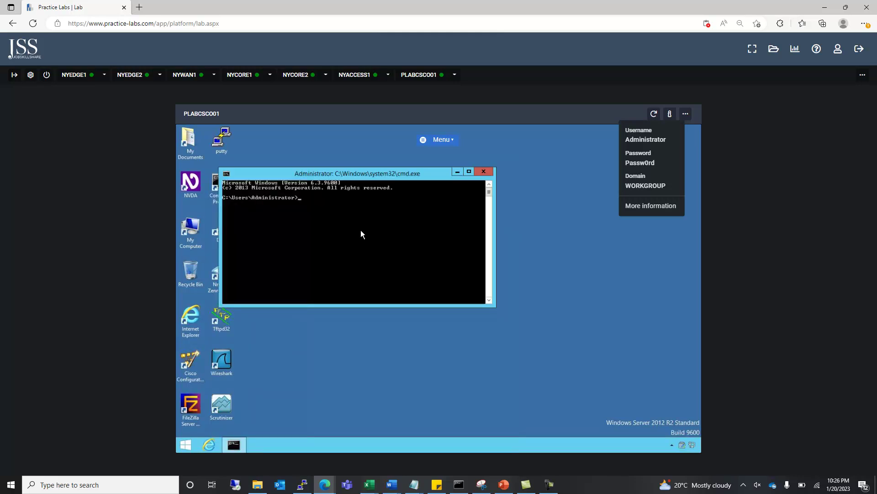
Run ipconfig /all to confirm address 192.168.16.10 and gateway 192.168.16.1, then close cmd.
{"action": "type", "text": "onfig /all"}
{"action": "key", "text": "Return"}
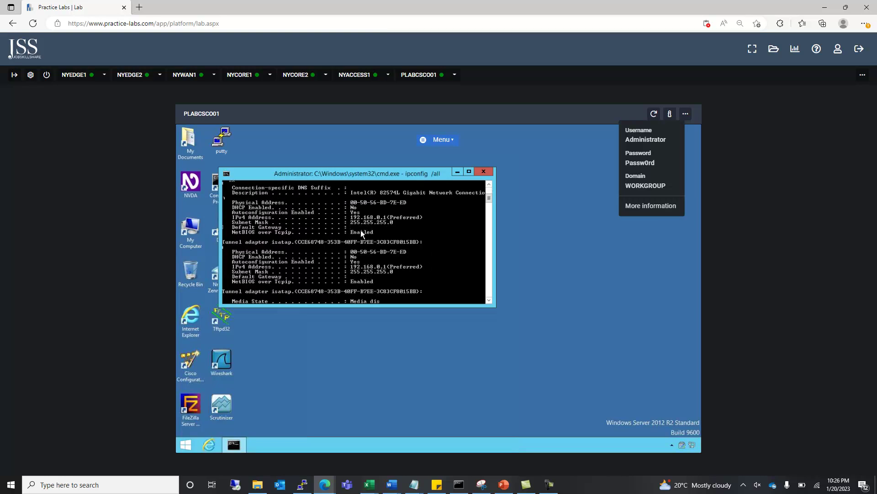
{"action": "left_click", "coordinate": [469, 172]}
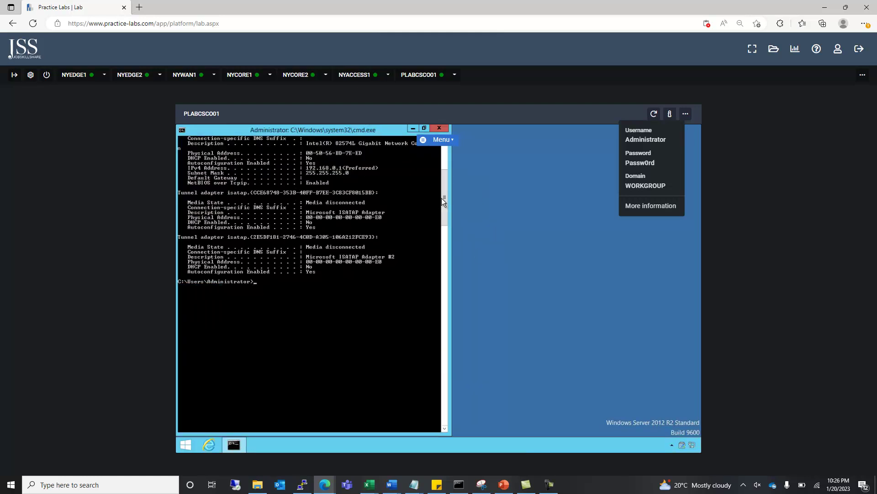
{"action": "left_click_drag", "start_coordinate": [443, 202], "coordinate": [447, 162]}
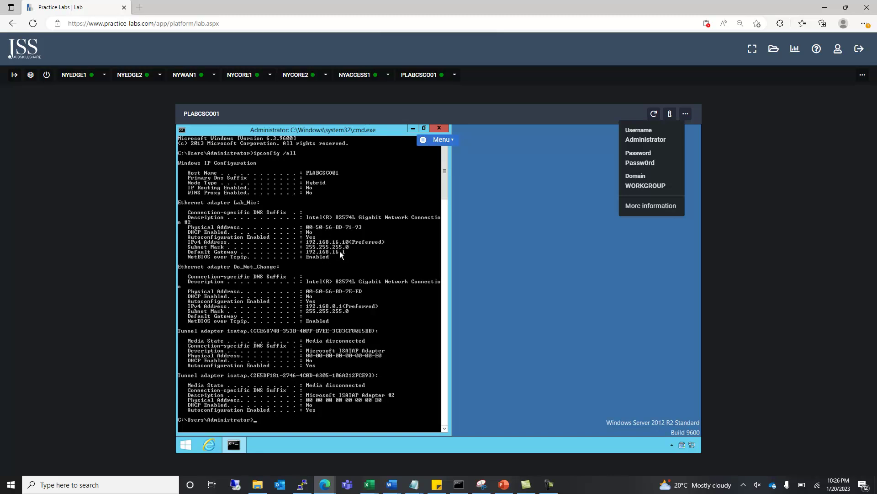
{"action": "left_click", "coordinate": [441, 128]}
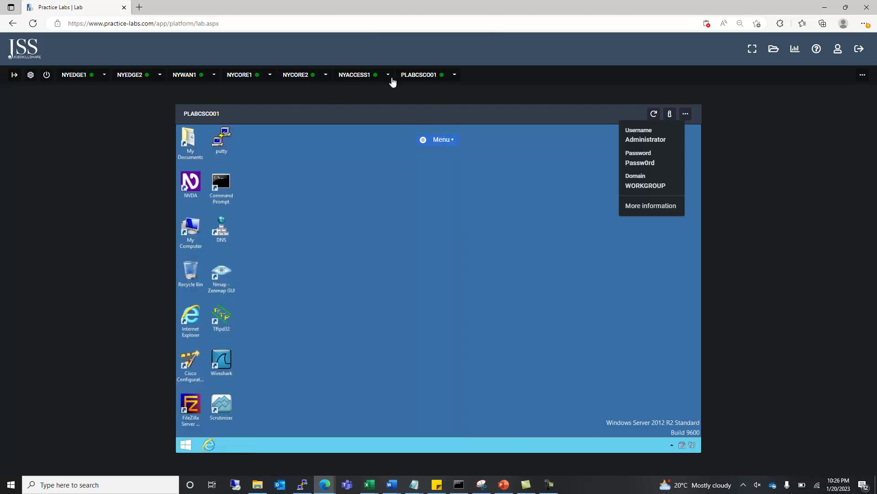
On NYACCESS1, decline the initial configuration dialog and enter privileged mode.
{"action": "left_click", "coordinate": [357, 76]}
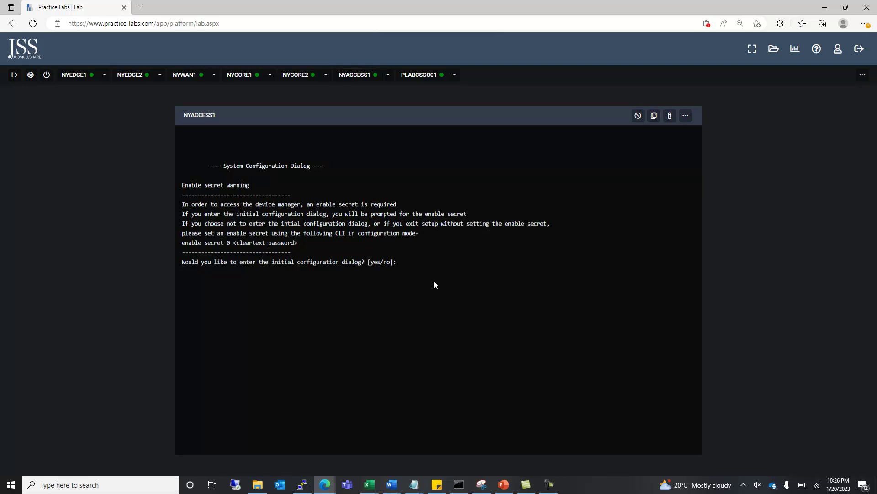
{"action": "type", "text": "no"}
{"action": "key", "text": "Return"}
{"action": "type", "text": "en"}
{"action": "key", "text": "Return"}
Page through the running configuration, then enter global configuration mode with conf t.
{"action": "type", "text": "sho"}
{"action": "key", "text": "Tab"}
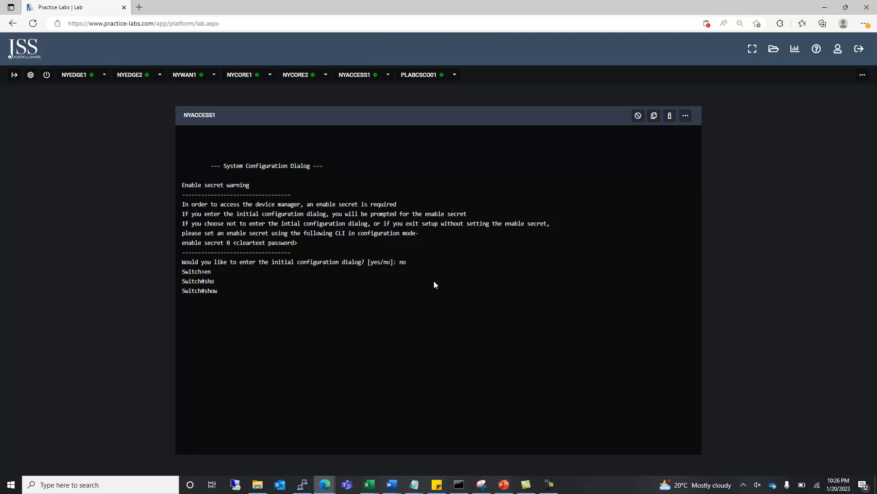
{"action": "type", "text": "run"}
{"action": "key", "text": "Tab"}
{"action": "key", "text": "Return"}
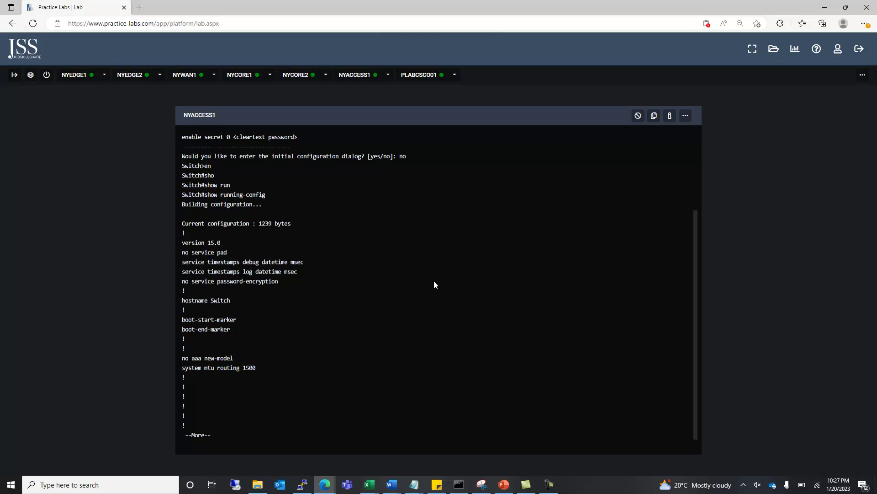
{"action": "key", "text": "space"}
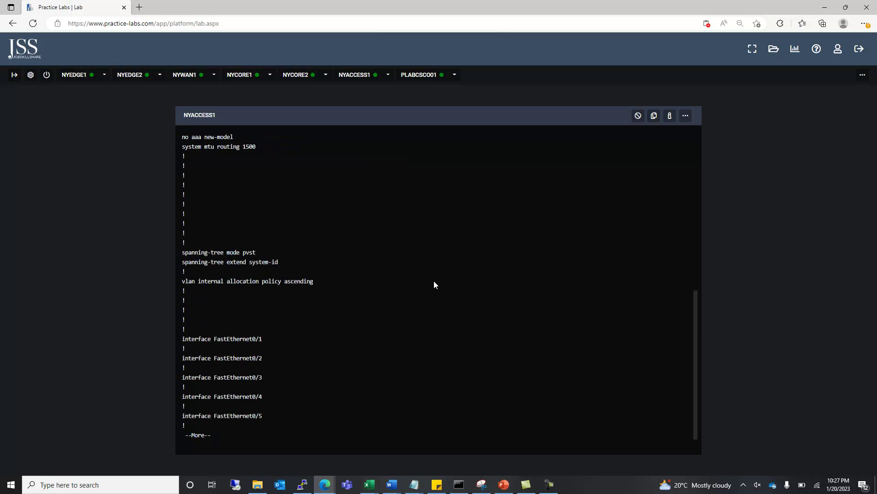
{"action": "key", "text": "space"}
{"action": "key", "text": "space"}
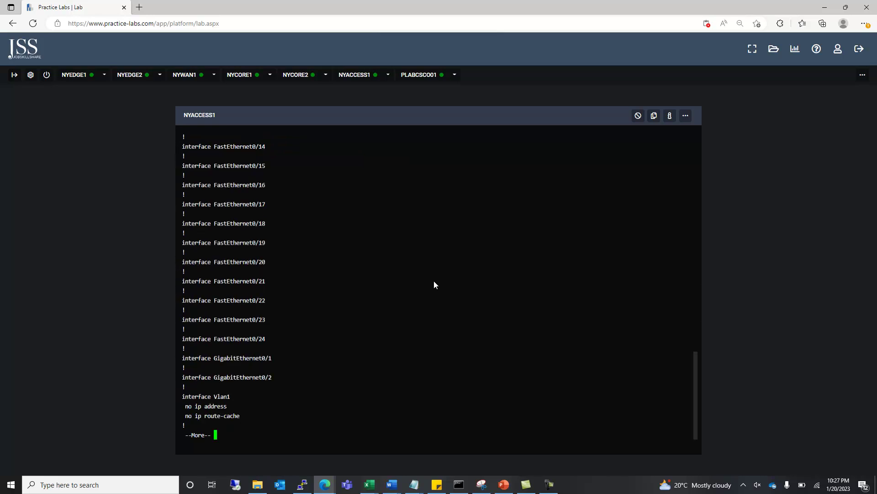
{"action": "key", "text": "space"}
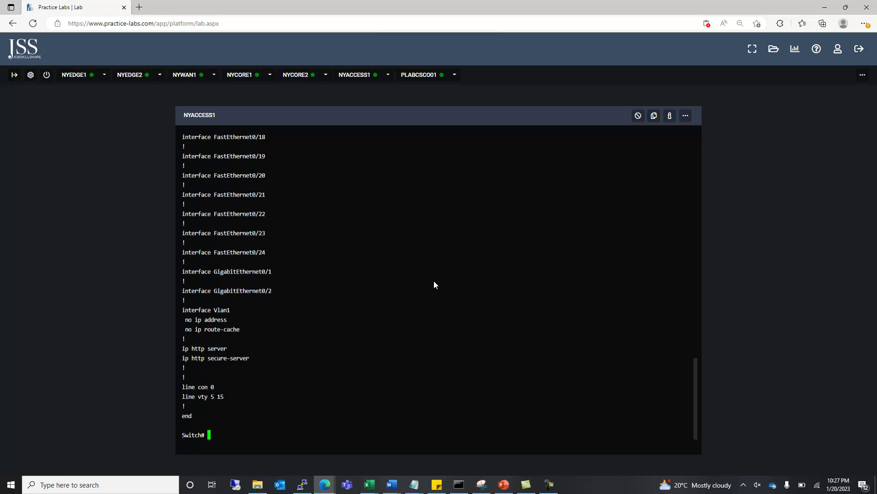
{"action": "type", "text": "conf t"}
{"action": "key", "text": "Return"}
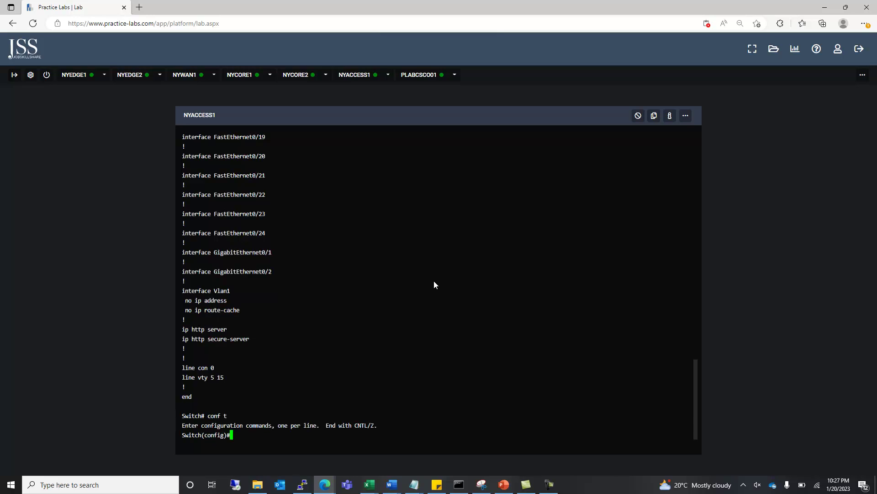
Enter configuration of interface VLAN 1 on the switch.
{"action": "type", "text": "inter"}
{"action": "key", "text": "Tab"}
{"action": "type", "text": "vl"}
{"action": "key", "text": "Tab"}
{"action": "type", "text": "1"}
{"action": "key", "text": "Return"}
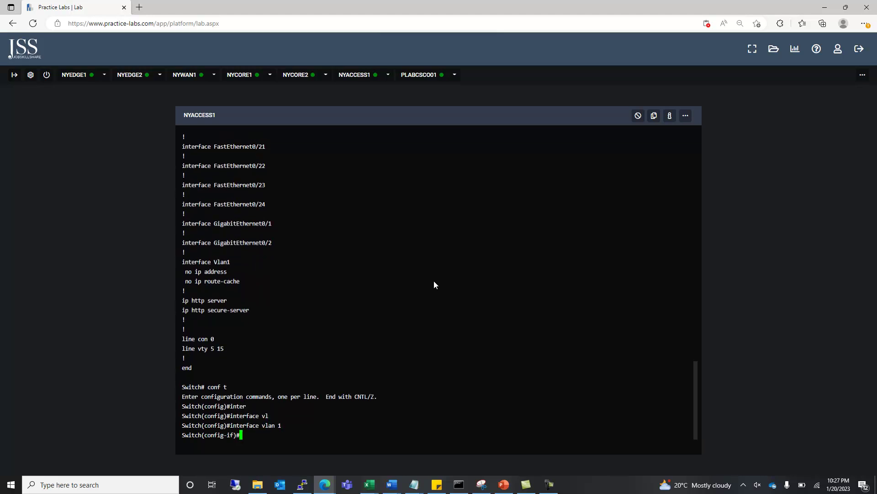
Give VLAN 1 the address 192.168.16.20 255.255.255.0 and enable it with no shutdown.
{"action": "type", "text": "ip add"}
{"action": "key", "text": "Tab"}
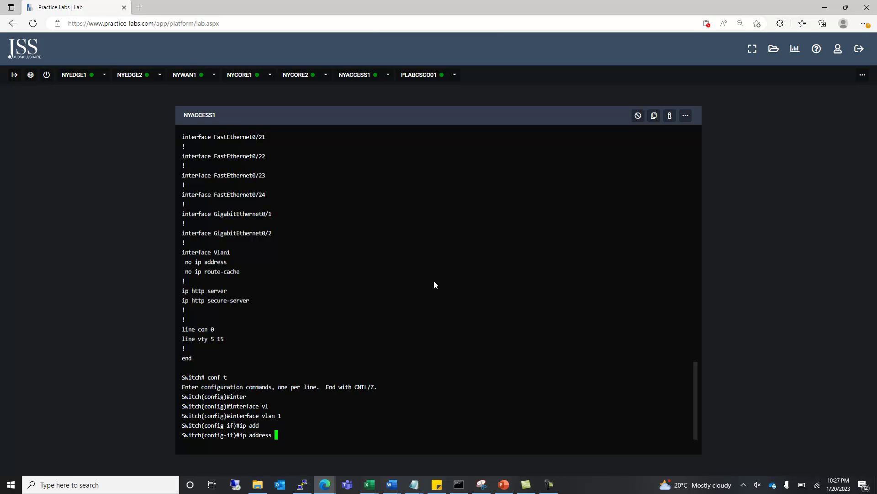
{"action": "type", "text": "192.168.16.20 255"}
{"action": "type", "text": "255.255"}
{"action": "key", "text": "BackSpace"}
{"action": "key", "text": "BackSpace"}
{"action": "key", "text": "BackSpace"}
{"action": "key", "text": "BackSpace"}
{"action": "key", "text": "BackSpace"}
{"action": "key", "text": "BackSpace"}
{"action": "key", "text": "BackSpace"}
{"action": "type", "text": ".255.255"}
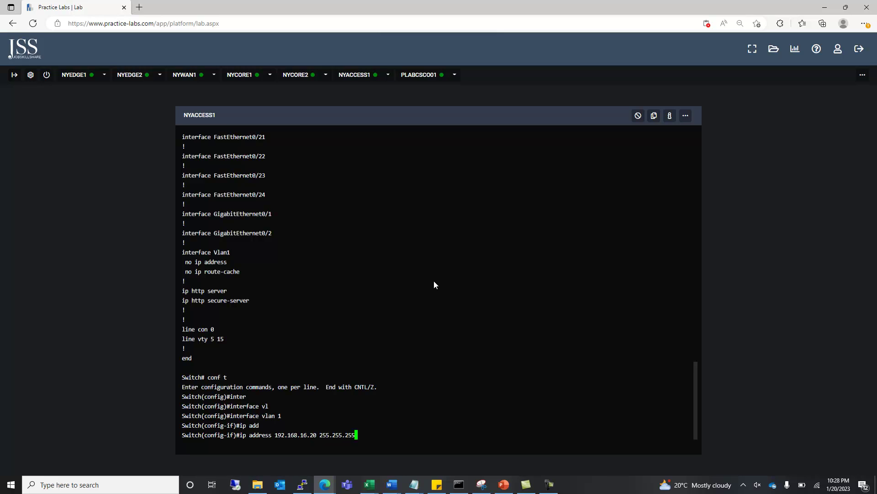
{"action": "type", "text": ".0"}
{"action": "key", "text": "Return"}
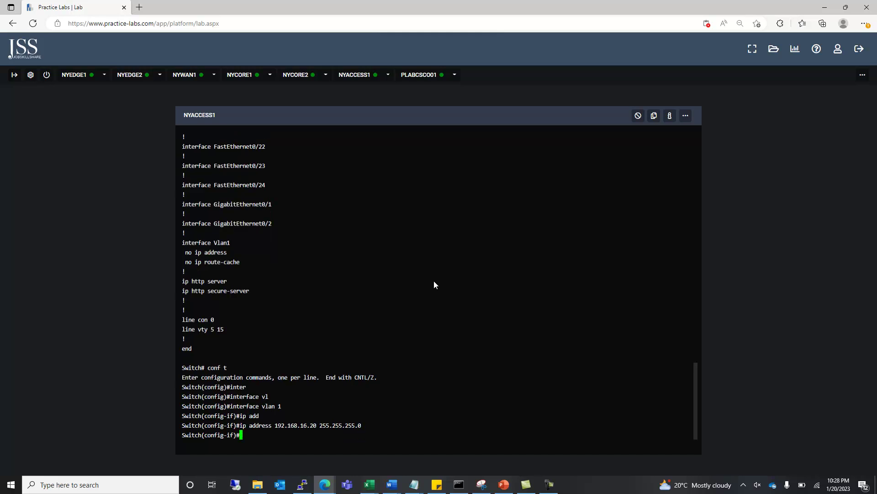
{"action": "type", "text": "no shut"}
{"action": "key", "text": "Return"}
{"action": "key", "text": "Return"}
{"action": "key", "text": "Return"}
{"action": "key", "text": "Return"}
{"action": "key", "text": "Return"}
{"action": "key", "text": "Return"}
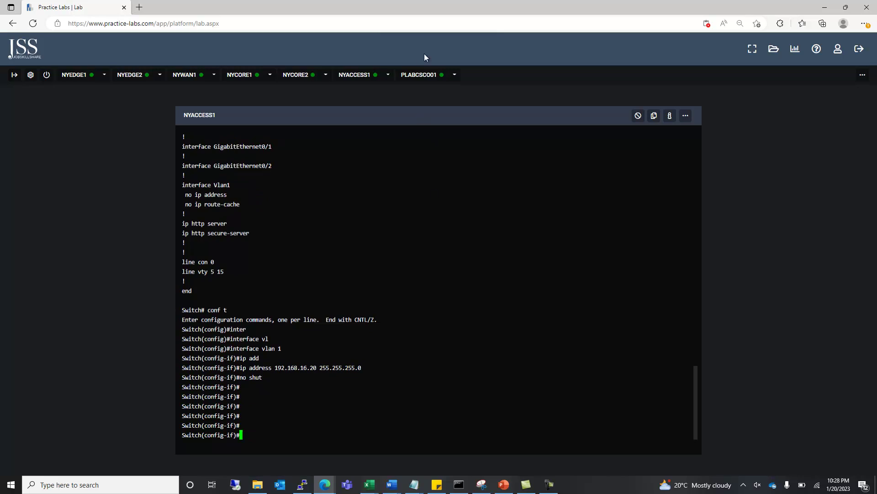
{"action": "left_click", "coordinate": [425, 76]}
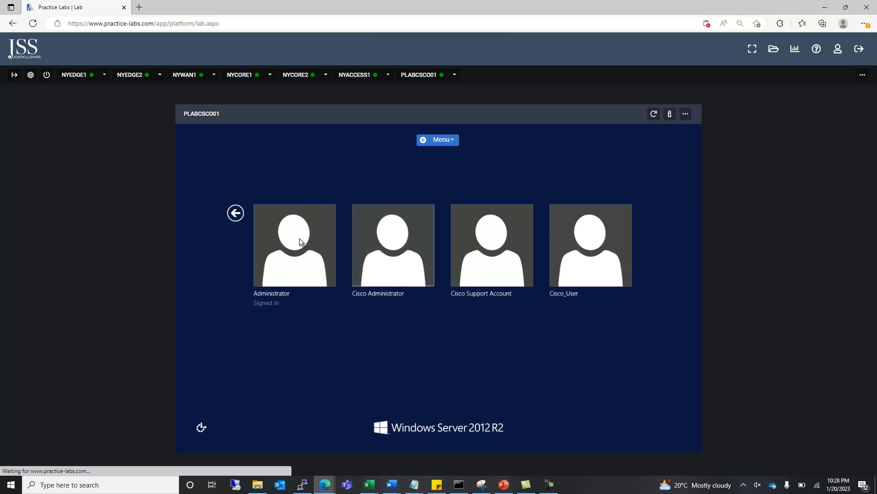
Sign back in to PLABCSC001 as Administrator using the lab password.
{"action": "left_click", "coordinate": [302, 241]}
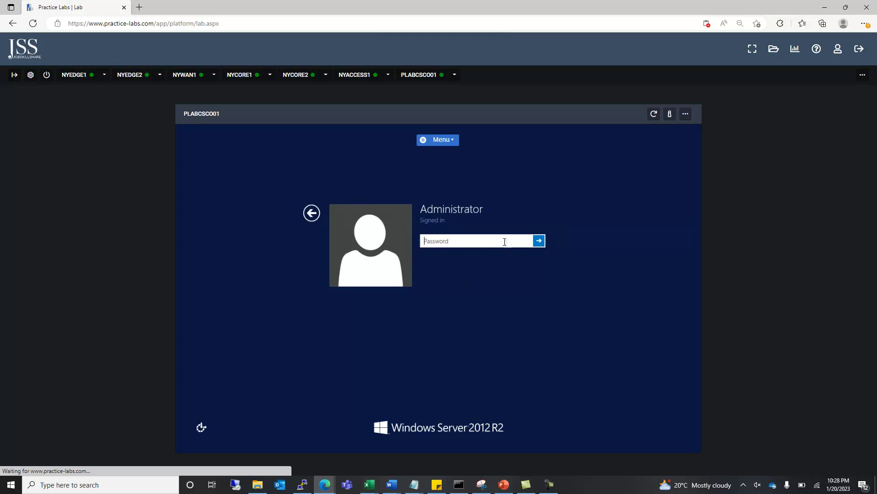
{"action": "type", "text": "Passw0rd"}
{"action": "key", "text": "Return"}
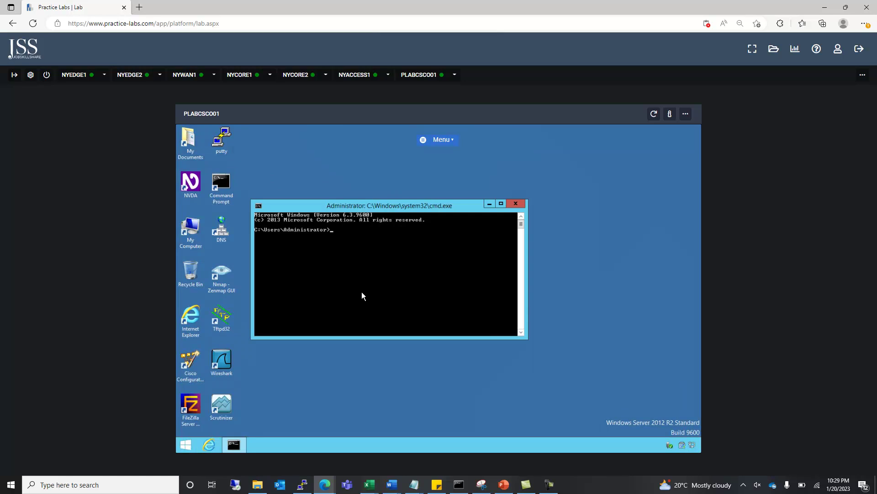
Ping 192.168.16.20 from PLABCSC001, getting 3 of 4 replies.
{"action": "type", "text": "pin"}
{"action": "key", "text": "BackSpace"}
{"action": "key", "text": "BackSpace"}
{"action": "key", "text": "Return"}
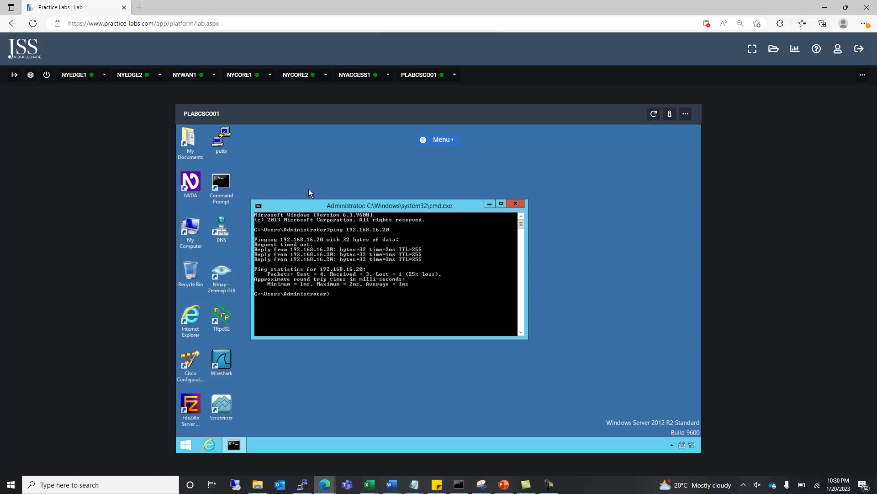
Leave interface mode and set the switch hostname to NYACCESS1.
{"action": "left_click", "coordinate": [359, 80]}
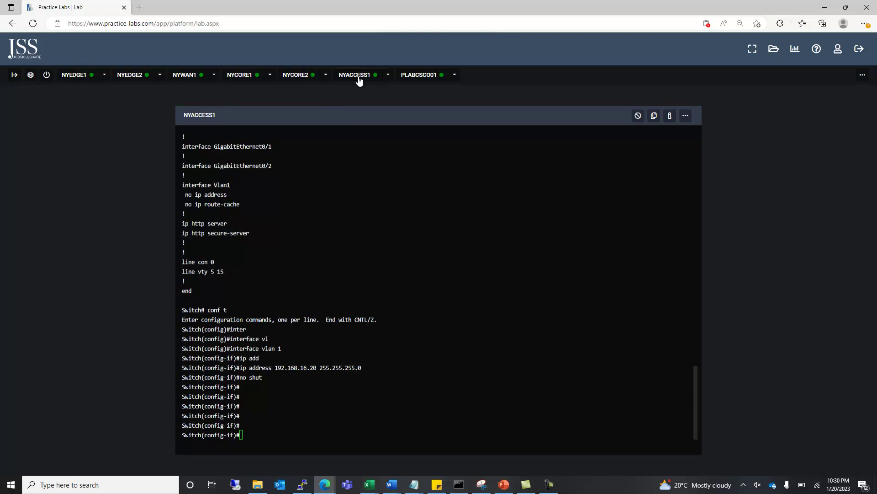
{"action": "type", "text": "exit"}
{"action": "key", "text": "Return"}
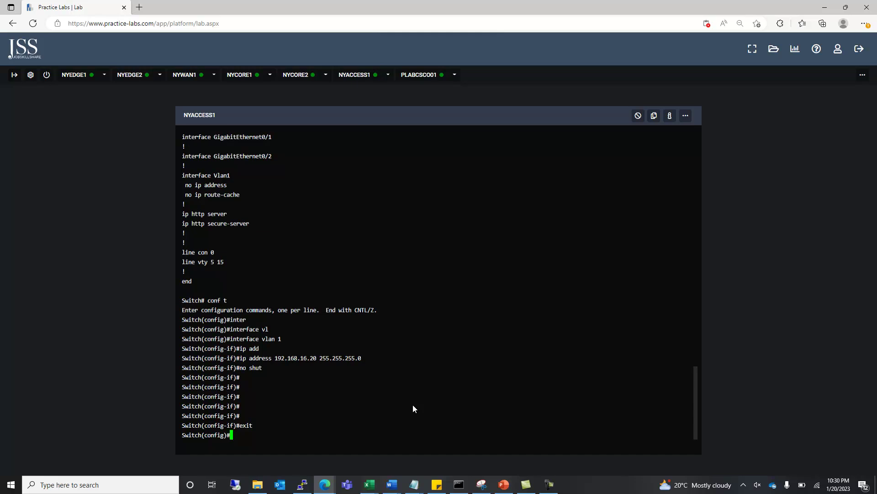
{"action": "type", "text": "host"}
{"action": "key", "text": "Tab"}
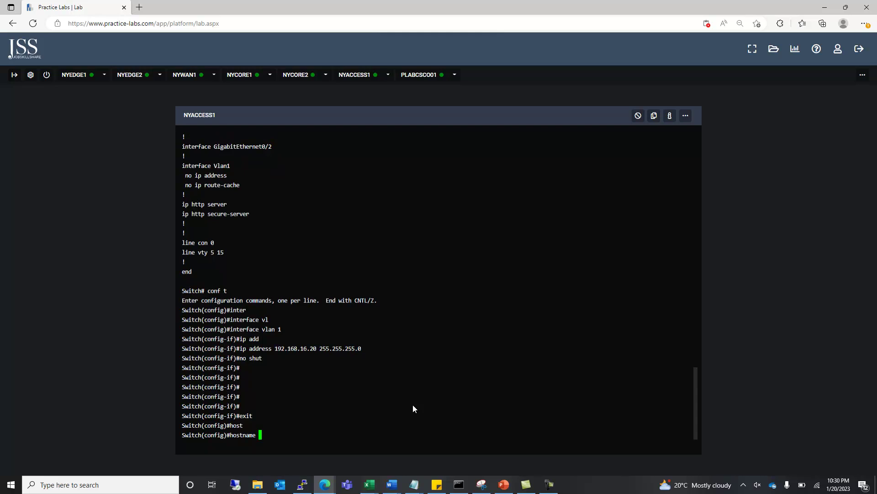
{"action": "type", "text": "NYACC"}
{"action": "type", "text": "ESSESS"}
{"action": "key", "text": "BackSpace"}
{"action": "key", "text": "BackSpace"}
{"action": "key", "text": "BackSpace"}
{"action": "type", "text": "1"}
{"action": "key", "text": "Return"}
Set the switch's IP domain name to practicelabs.com.
{"action": "type", "text": "ip dom"}
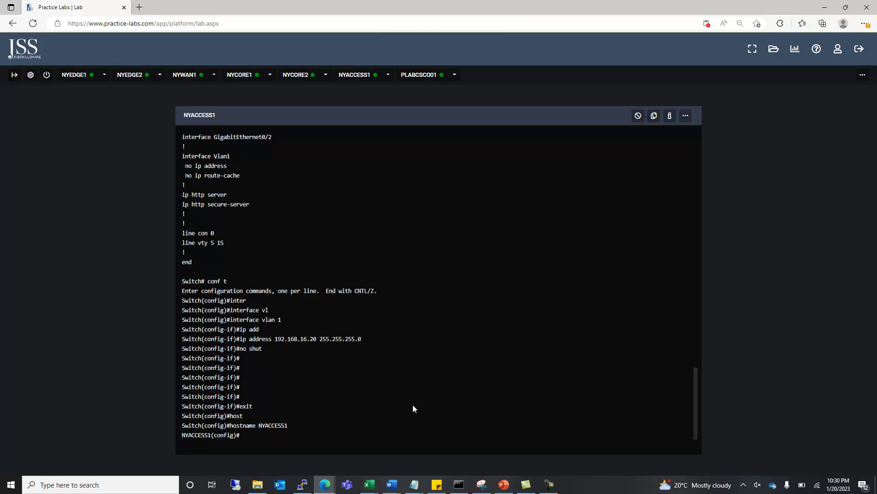
{"action": "key", "text": "Tab"}
{"action": "type", "text": "pra"}
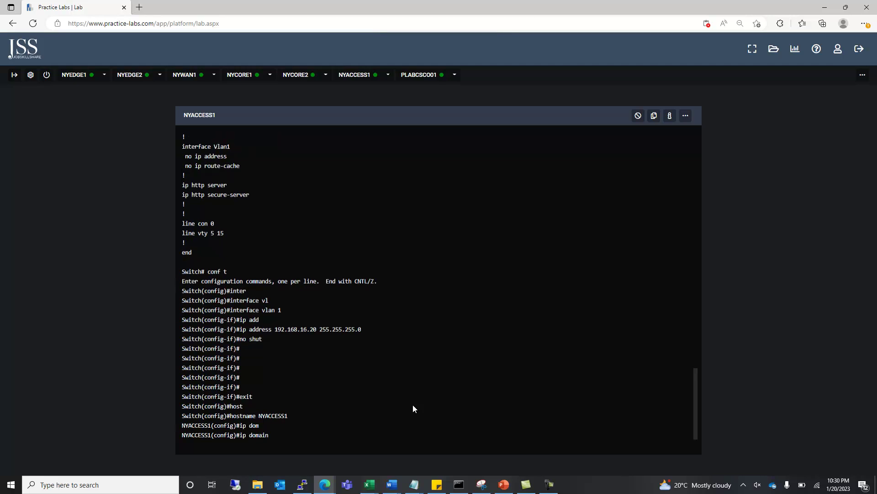
{"action": "type", "text": "cticelabs.co"}
{"action": "key", "text": "BackSpace"}
{"action": "key", "text": "BackSpace"}
{"action": "type", "text": "com"}
{"action": "key", "text": "Return"}
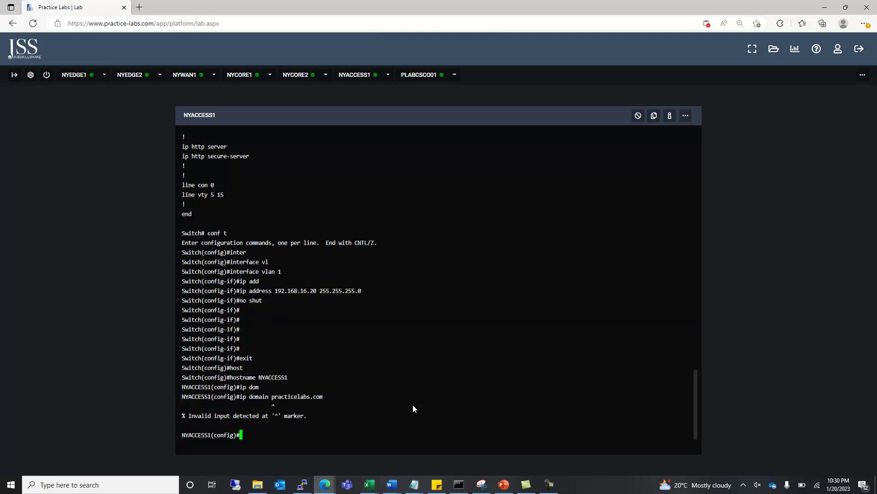
{"action": "type", "text": "ip doma"}
{"action": "key", "text": "Tab"}
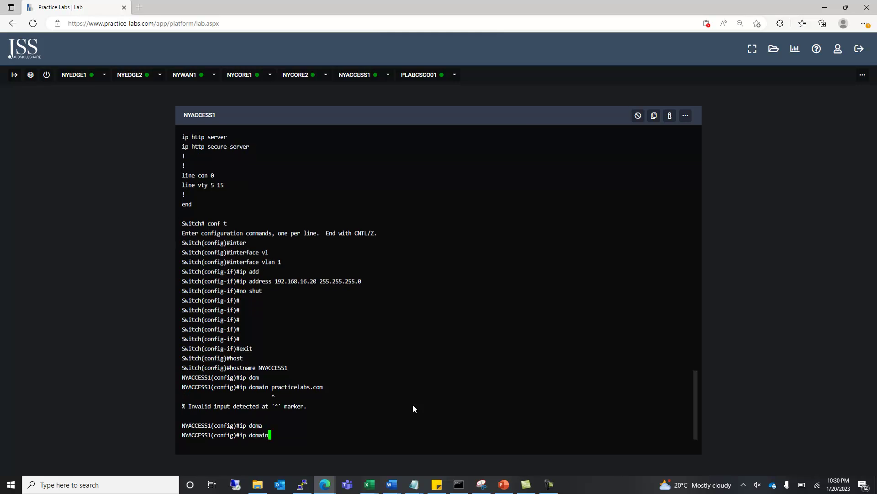
{"action": "type", "text": "na"}
{"action": "key", "text": "Tab"}
{"action": "type", "text": "pr"}
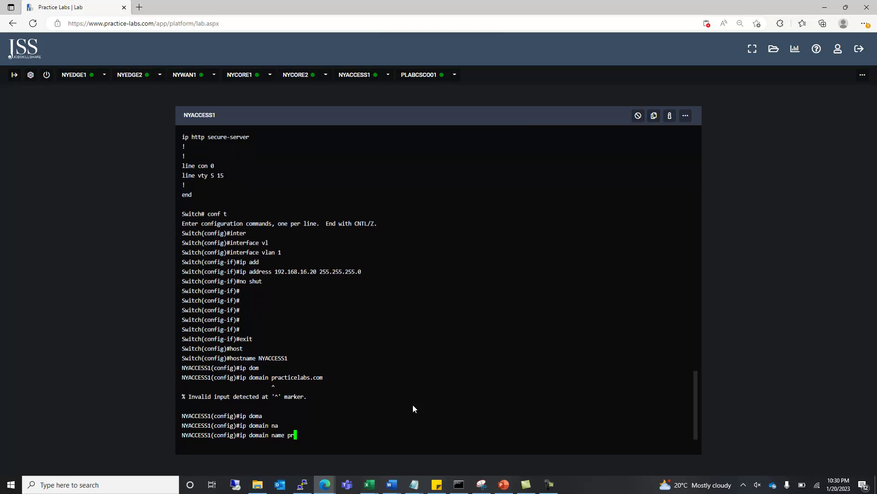
{"action": "type", "text": "acticelabs.com"}
{"action": "key", "text": "Return"}
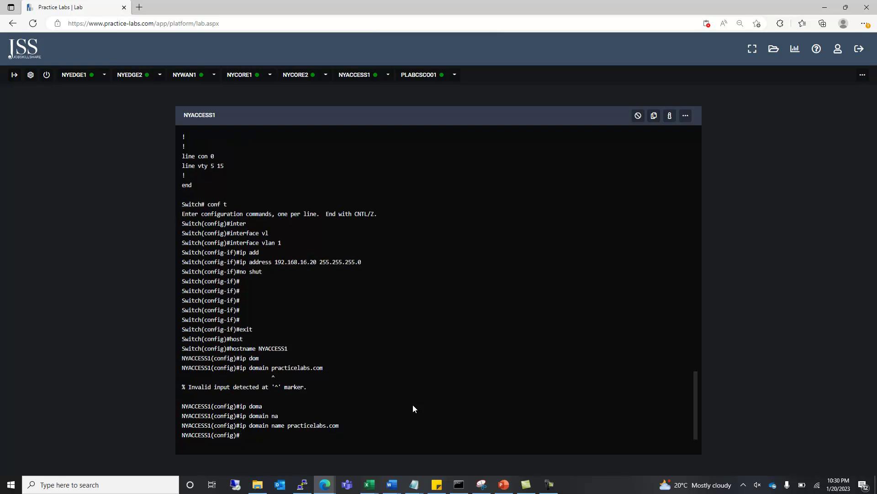
Generate RSA keys with a 1024-bit modulus using crypto key generate rsa.
{"action": "type", "text": "cry"}
{"action": "key", "text": "Tab"}
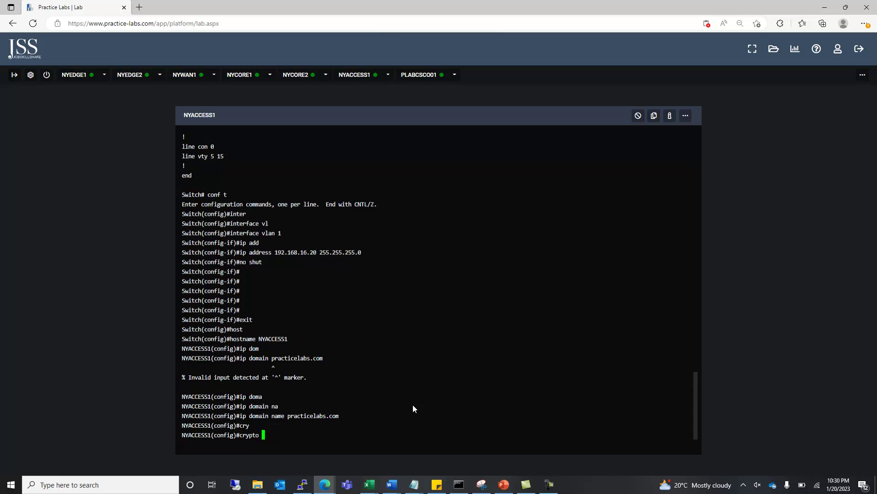
{"action": "type", "text": "ke"}
{"action": "key", "text": "Tab"}
{"action": "type", "text": "gen"}
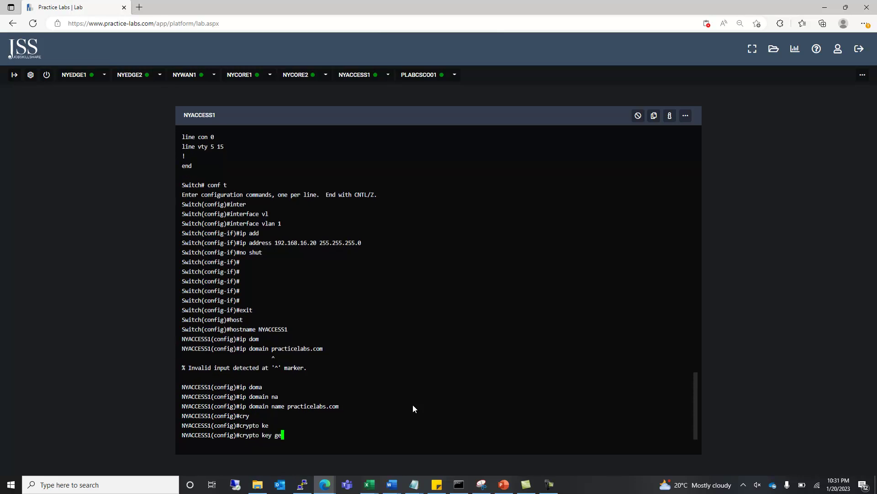
{"action": "key", "text": "Tab"}
{"action": "type", "text": "rsa"}
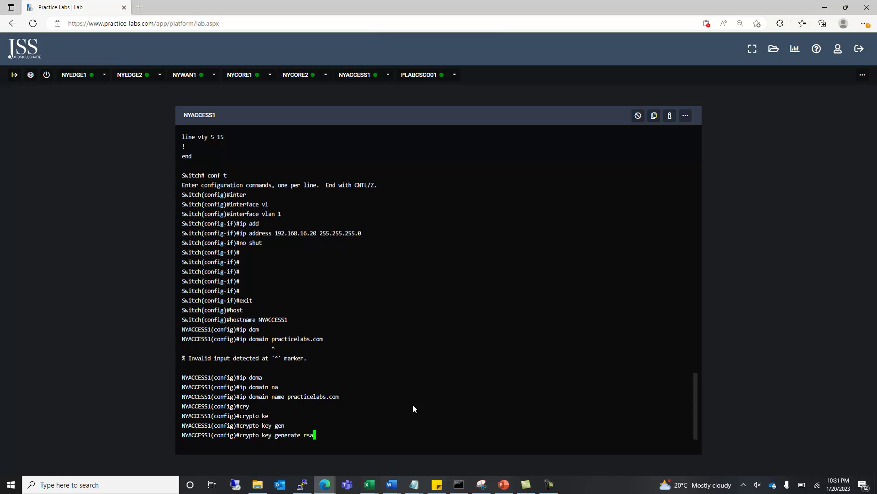
{"action": "key", "text": "Tab"}
{"action": "key", "text": "Return"}
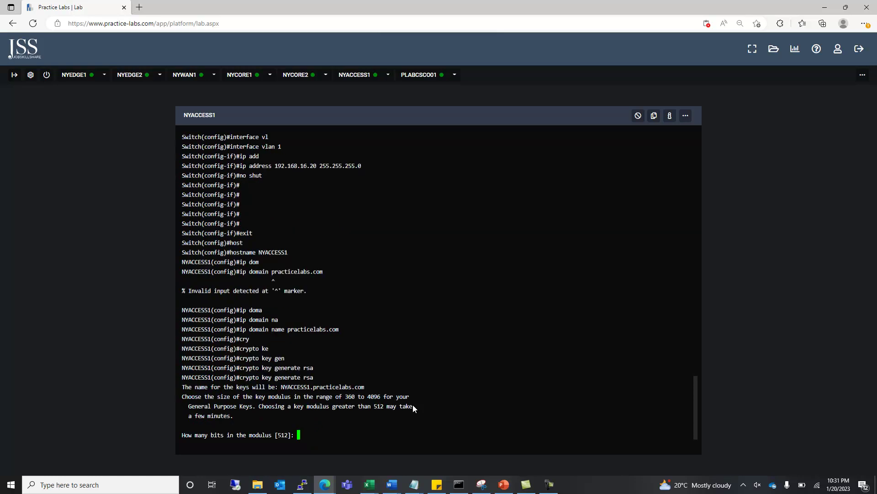
{"action": "type", "text": "1024"}
{"action": "key", "text": "Return"}
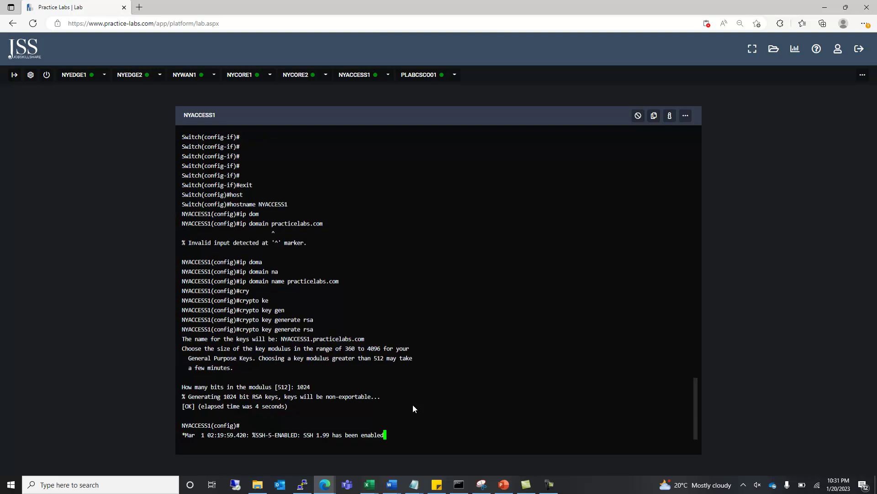
Configure vty lines 0 15 to require local login.
{"action": "key", "text": "Return"}
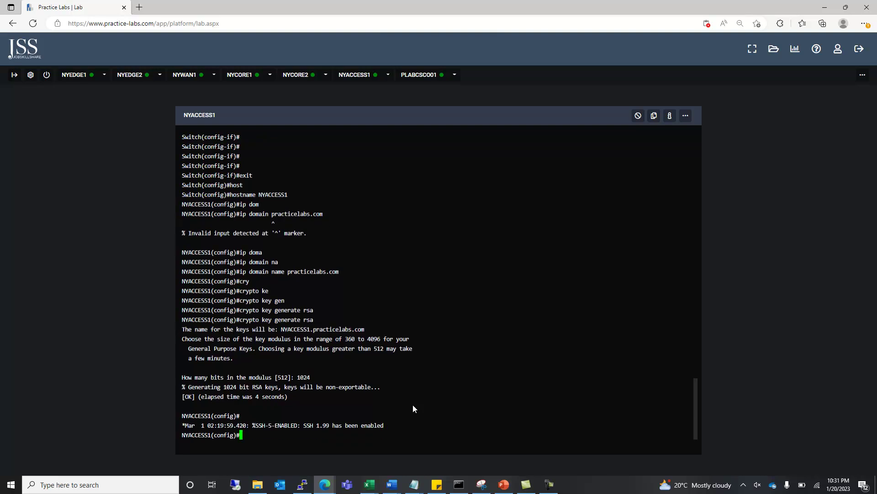
{"action": "key", "text": "Return"}
{"action": "type", "text": "line"}
{"action": "key", "text": "Tab"}
{"action": "type", "text": "vt"}
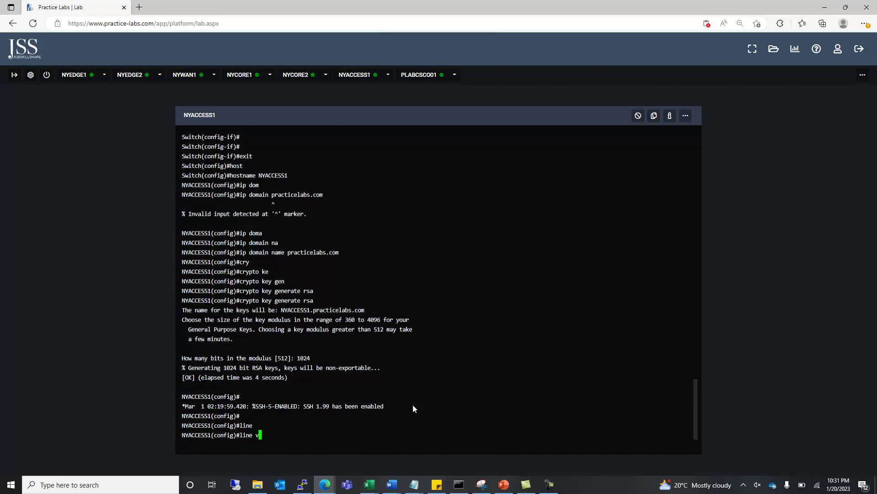
{"action": "key", "text": "Tab"}
{"action": "type", "text": "0 15"}
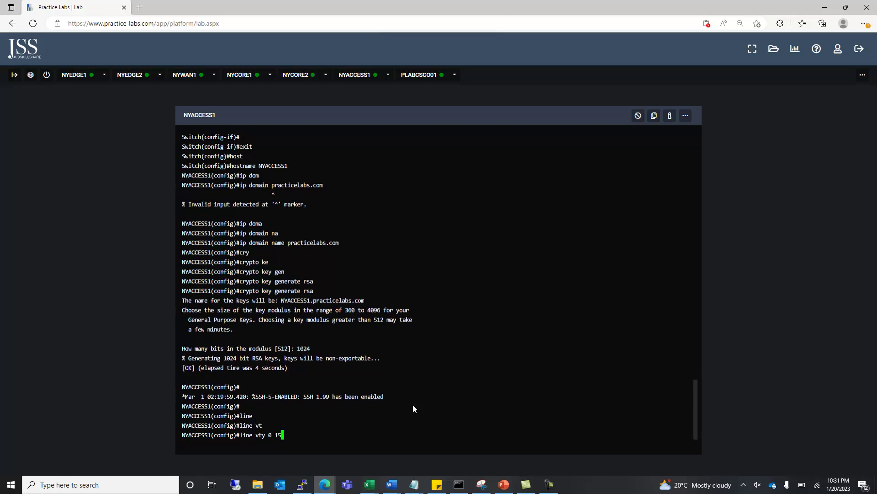
{"action": "key", "text": "Return"}
{"action": "type", "text": "use"}
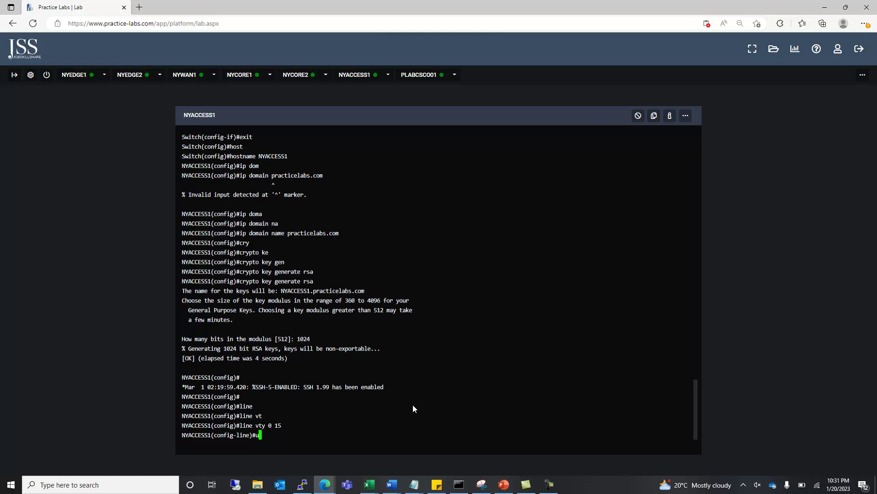
{"action": "key", "text": "Tab"}
{"action": "type", "text": "r"}
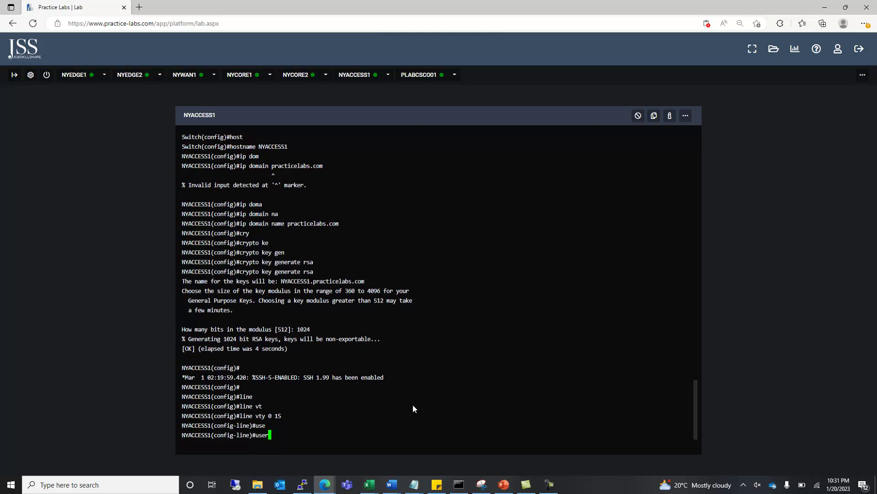
{"action": "key", "text": "Tab"}
{"action": "key", "text": "BackSpace"}
{"action": "key", "text": "BackSpace"}
{"action": "key", "text": "BackSpace"}
{"action": "key", "text": "BackSpace"}
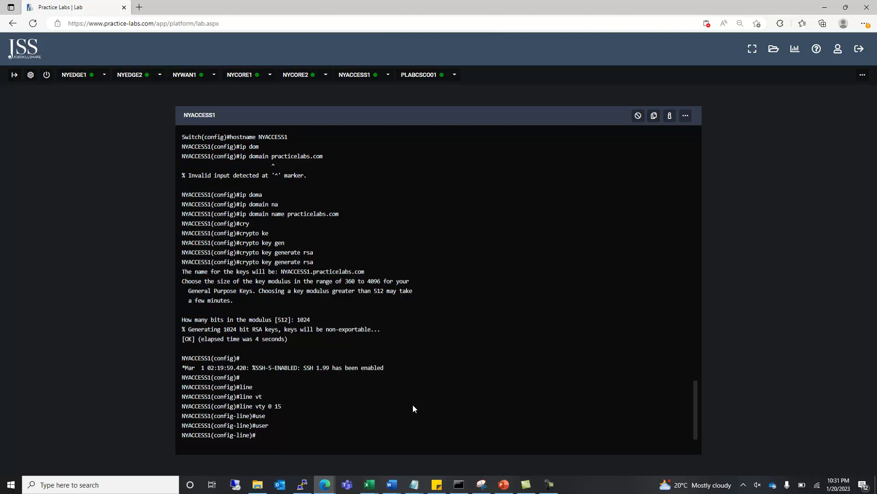
{"action": "type", "text": "login loc"}
{"action": "type", "text": "a"}
{"action": "key", "text": "Tab"}
{"action": "key", "text": "Return"}
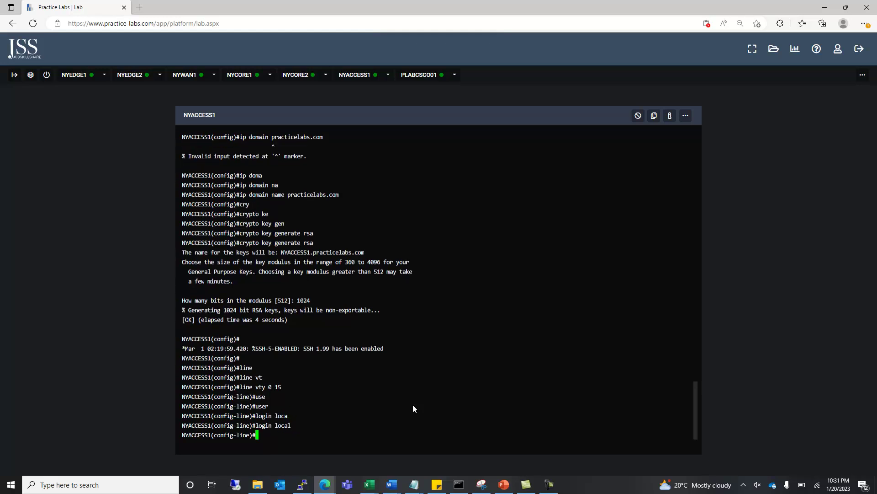
Back in global configuration, create a local username with its password.
{"action": "type", "text": "user"}
{"action": "key", "text": "Tab"}
{"action": "type", "text": "na"}
{"action": "key", "text": "Tab"}
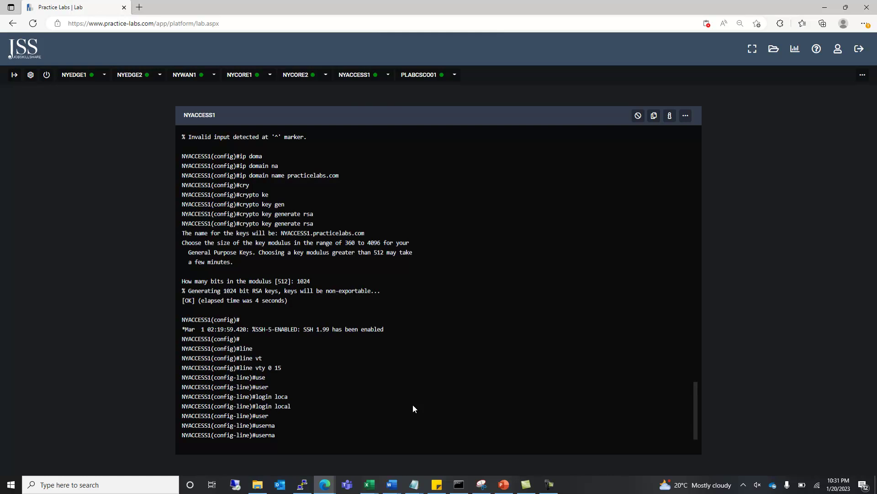
{"action": "key", "text": "BackSpace"}
{"action": "key", "text": "BackSpace"}
{"action": "key", "text": "BackSpace"}
{"action": "key", "text": "BackSpace"}
{"action": "key", "text": "BackSpace"}
{"action": "key", "text": "BackSpace"}
{"action": "type", "text": "exit"}
{"action": "key", "text": "Return"}
{"action": "type", "text": "use"}
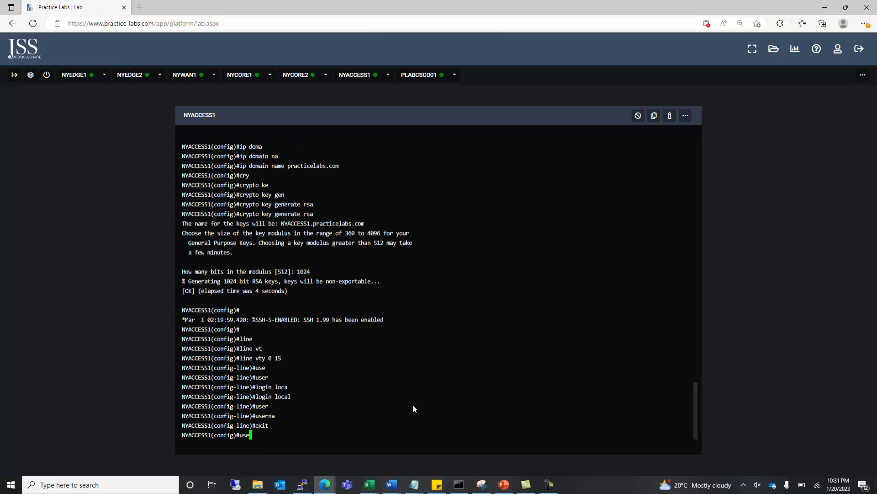
{"action": "key", "text": "Tab"}
{"action": "type", "text": "ci"}
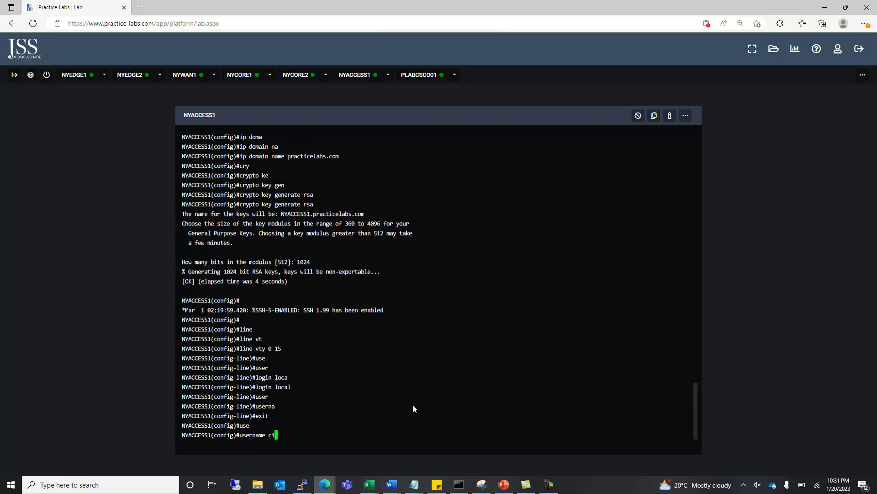
{"action": "type", "text": "sco pas"}
{"action": "key", "text": "Tab"}
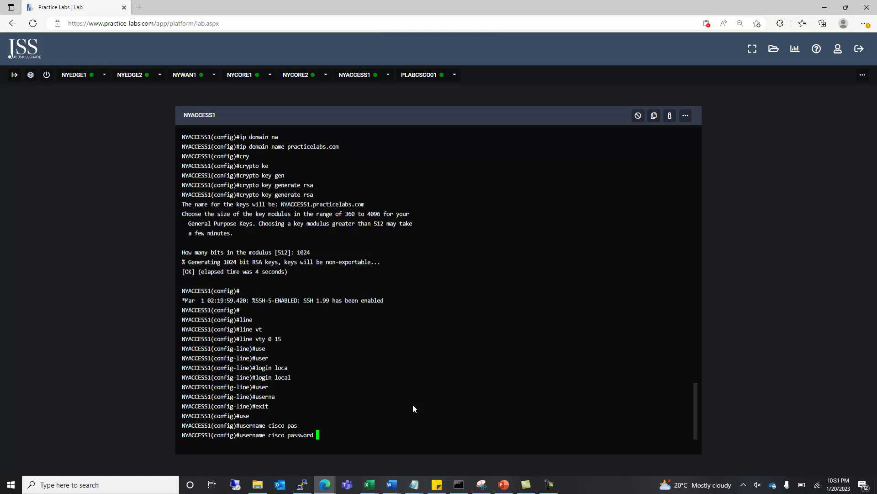
{"action": "type", "text": "en"}
{"action": "key", "text": "Tab"}
{"action": "key", "text": "BackSpace"}
{"action": "key", "text": "BackSpace"}
{"action": "type", "text": "cisco"}
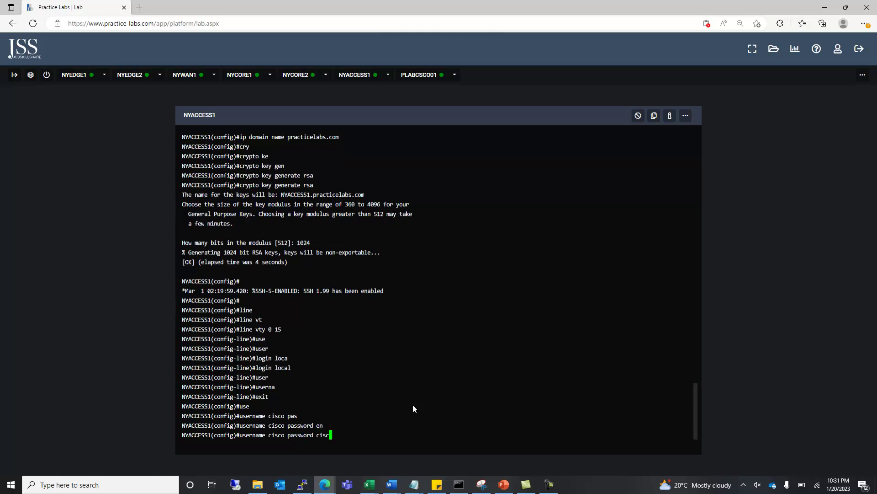
{"action": "key", "text": "Return"}
Restrict vty lines 0 15 to transport input ssh, then exit line configuration.
{"action": "type", "text": "tran"}
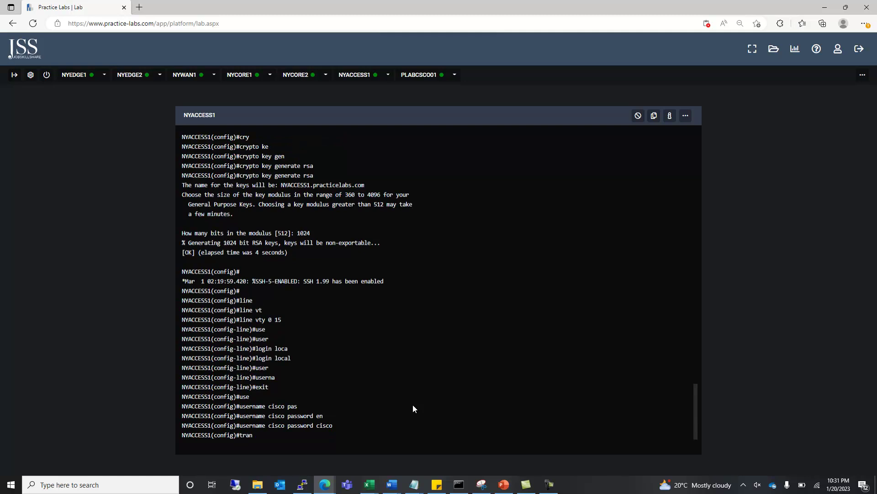
{"action": "key", "text": "Tab"}
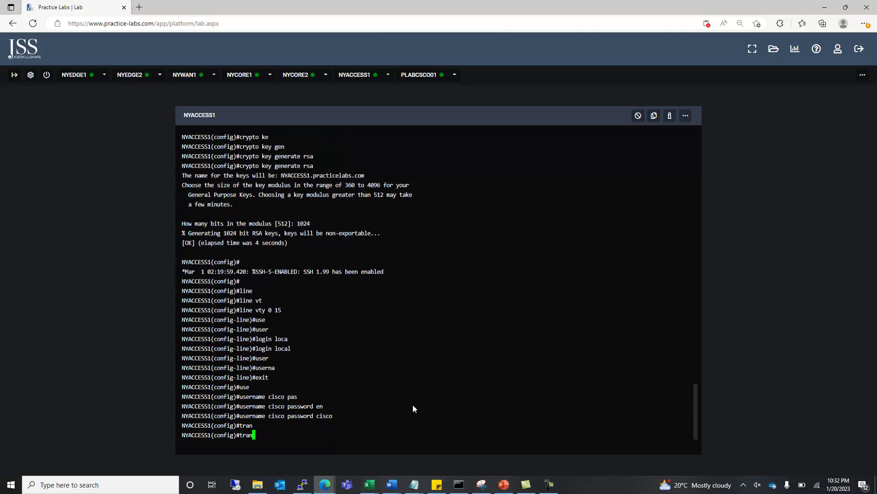
{"action": "key", "text": "BackSpace"}
{"action": "key", "text": "BackSpace"}
{"action": "key", "text": "BackSpace"}
{"action": "key", "text": "BackSpace"}
{"action": "type", "text": "line vt"}
{"action": "key", "text": "BackSpace"}
{"action": "type", "text": "y 0 15"}
{"action": "key", "text": "Return"}
{"action": "type", "text": "tra"}
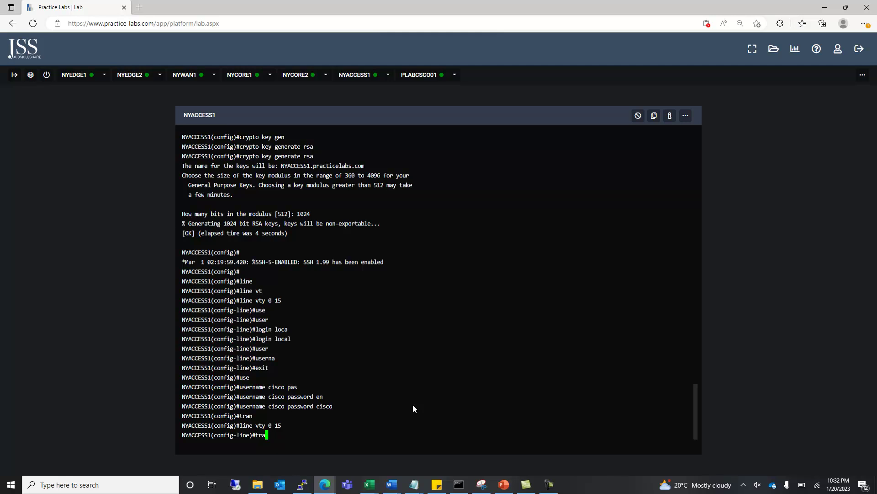
{"action": "type", "text": "n"}
{"action": "key", "text": "Tab"}
{"action": "type", "text": "in"}
{"action": "key", "text": "Tab"}
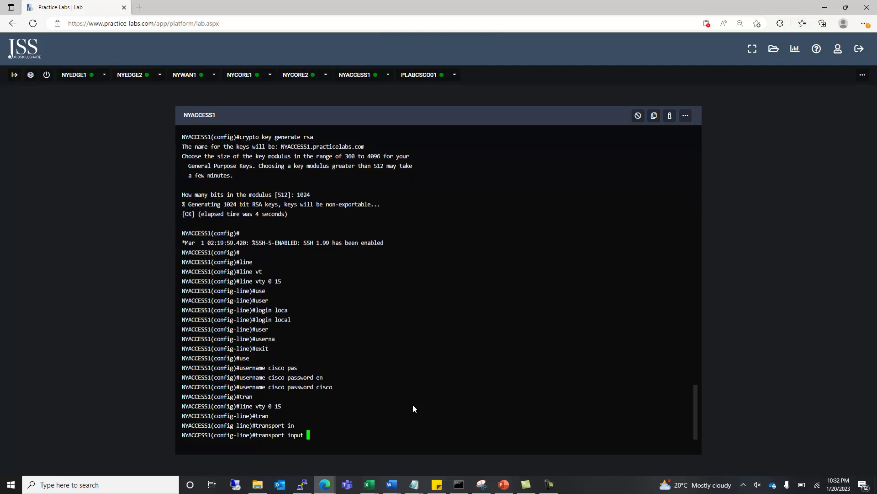
{"action": "type", "text": "ssh"}
{"action": "key", "text": "Return"}
{"action": "type", "text": "exit"}
{"action": "key", "text": "Return"}
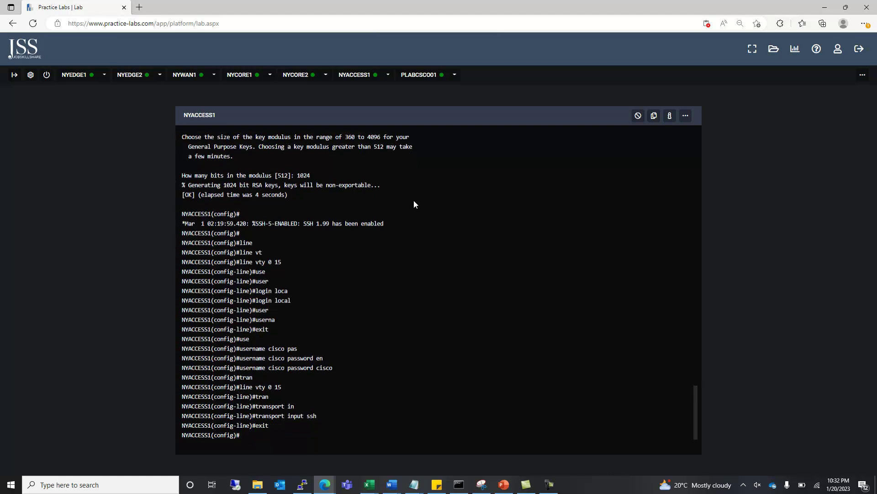
On PLABCSC001, open a PuTTY SSH session to 192.168.16.20 and accept the host key.
{"action": "left_click", "coordinate": [420, 76]}
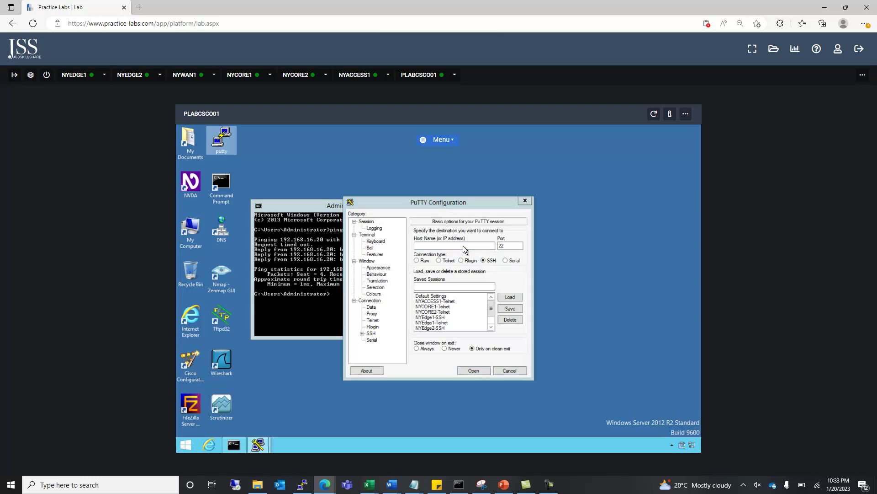
{"action": "key", "text": "shift+F10"}
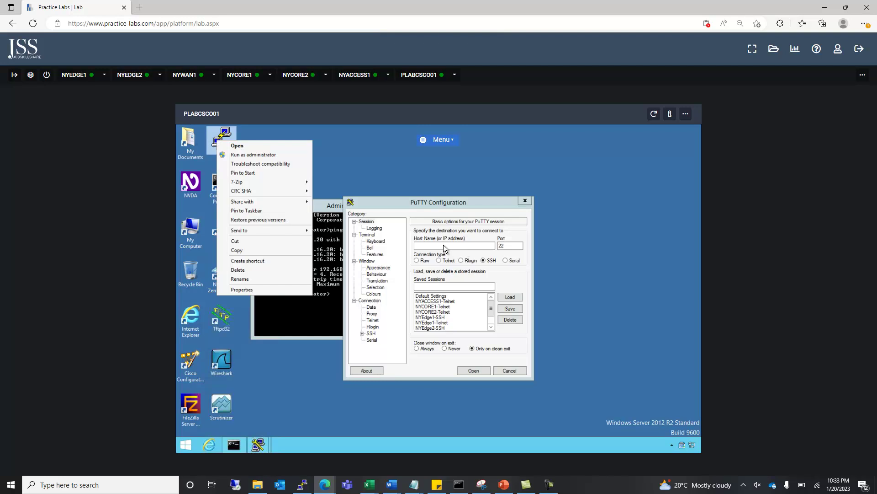
{"action": "left_click", "coordinate": [462, 247]}
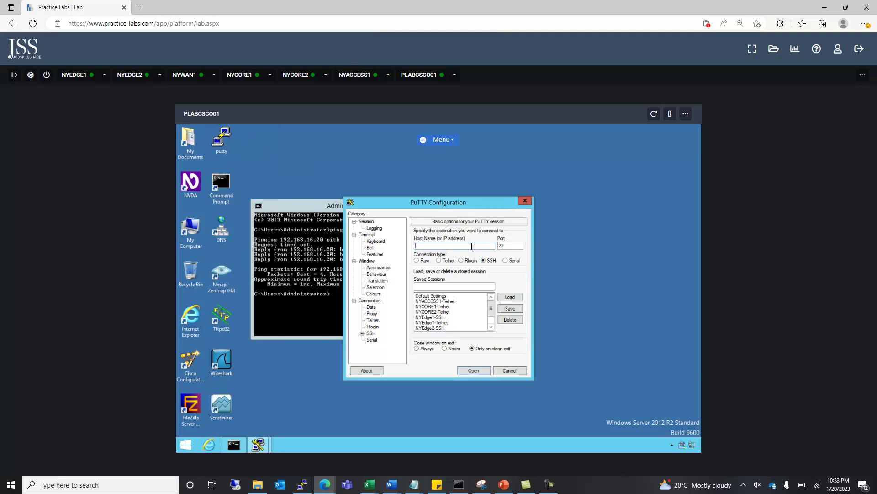
{"action": "type", "text": "192.168.16.20"}
{"action": "key", "text": "ctrl+a"}
{"action": "key", "text": "BackSpace"}
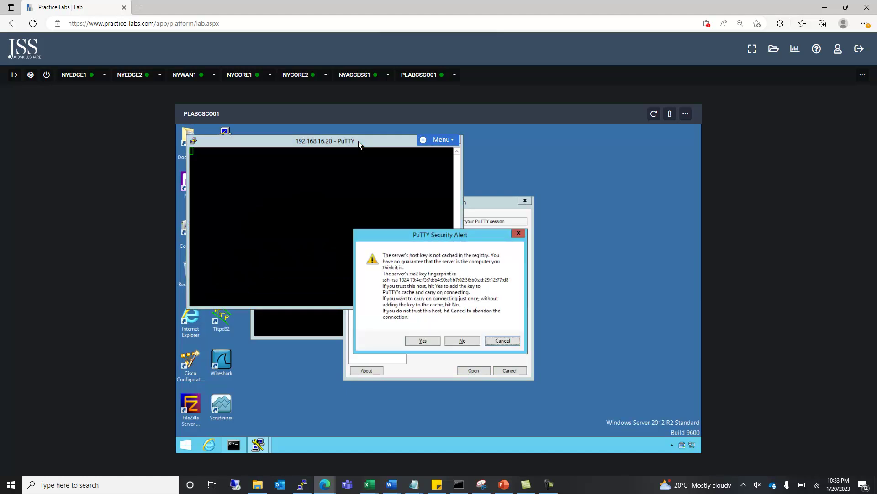
{"action": "left_click", "coordinate": [418, 340]}
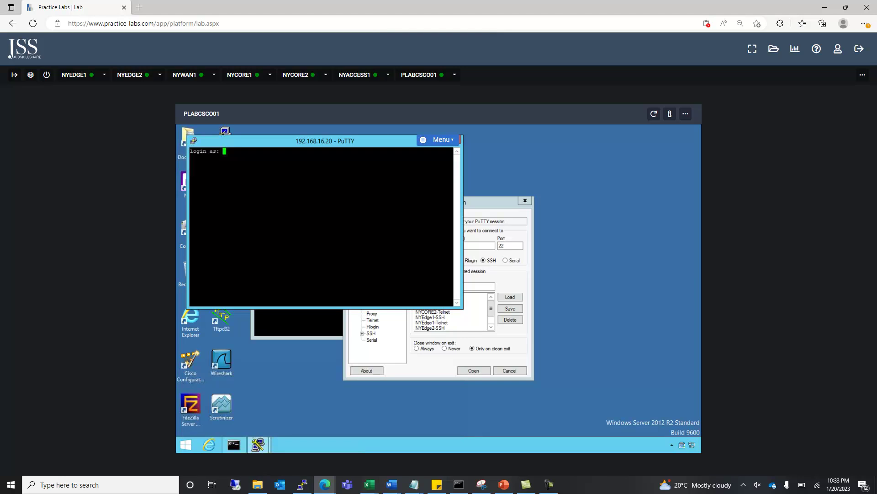
Log in as the local user and try enable twice, which fails without an enable password.
{"action": "type", "text": "cisco"}
{"action": "key", "text": "Return"}
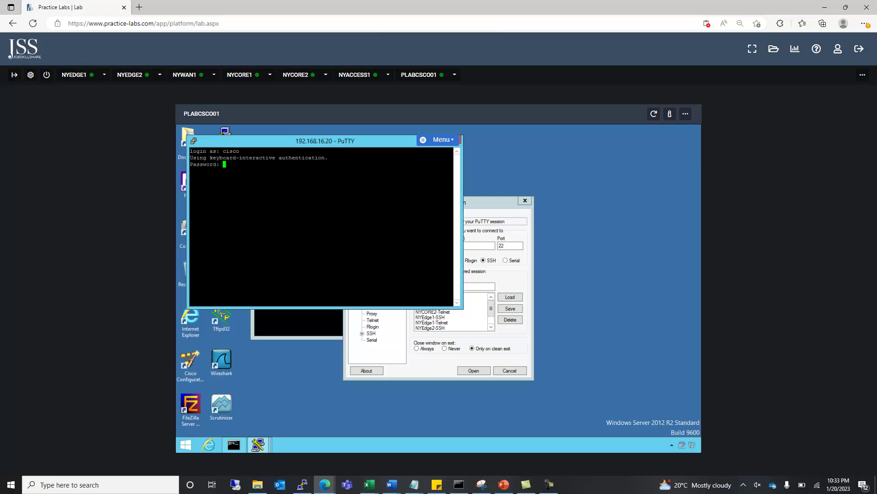
{"action": "key", "text": "Return"}
{"action": "type", "text": "en"}
{"action": "key", "text": "Return"}
{"action": "key", "text": "Return"}
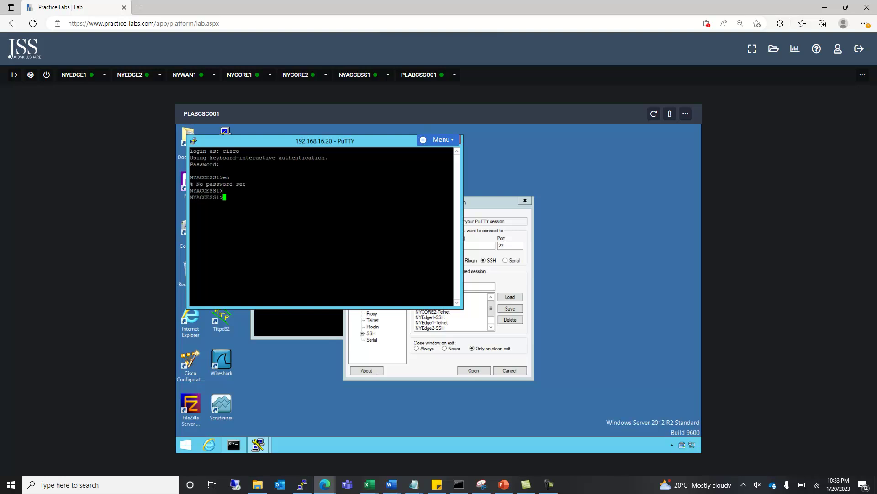
{"action": "type", "text": "en"}
{"action": "key", "text": "Return"}
On the NYACCESS1 console, configure an enable secret so privileged mode requires the chosen password.
{"action": "left_click", "coordinate": [359, 75]}
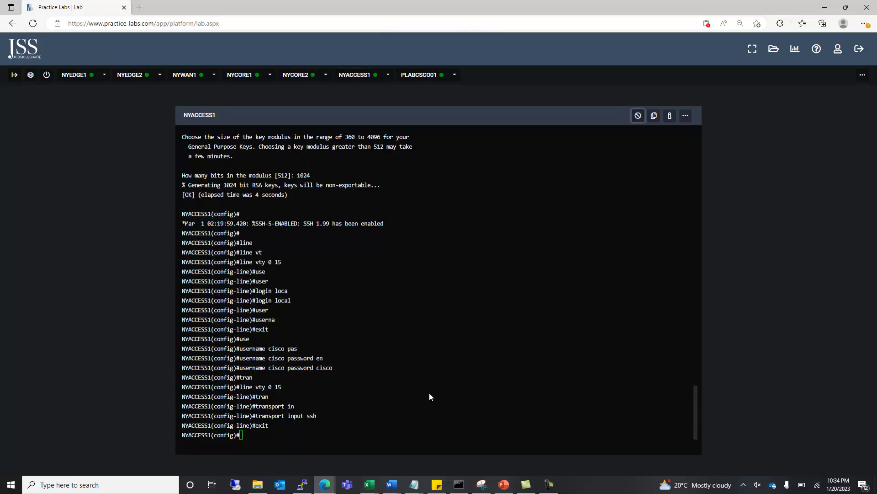
{"action": "left_click", "coordinate": [370, 443]}
{"action": "type", "text": "en"}
{"action": "key", "text": "Tab"}
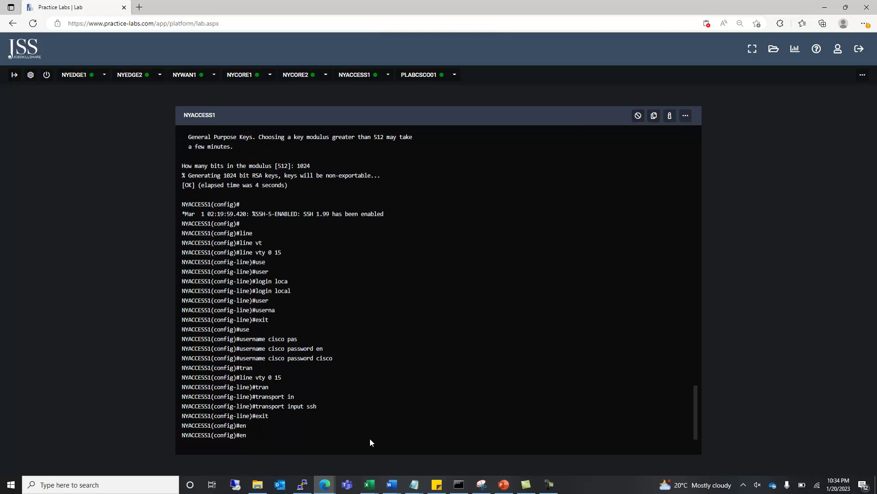
{"action": "type", "text": "a"}
{"action": "key", "text": "Tab"}
{"action": "type", "text": "se"}
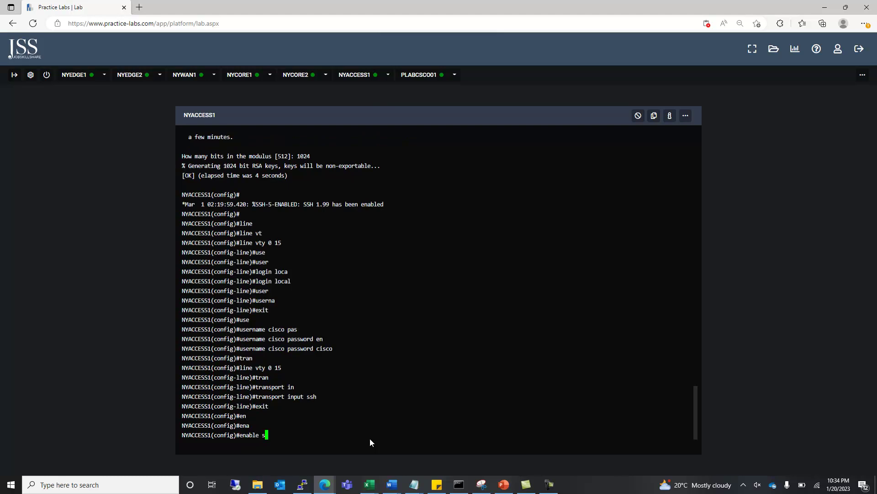
{"action": "key", "text": "Tab"}
{"action": "type", "text": "c"}
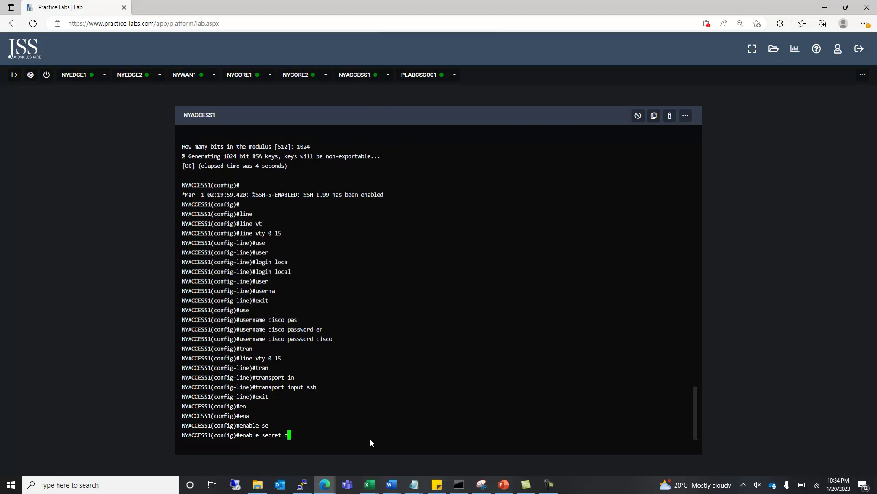
{"action": "type", "text": "isco123"}
{"action": "key", "text": "Return"}
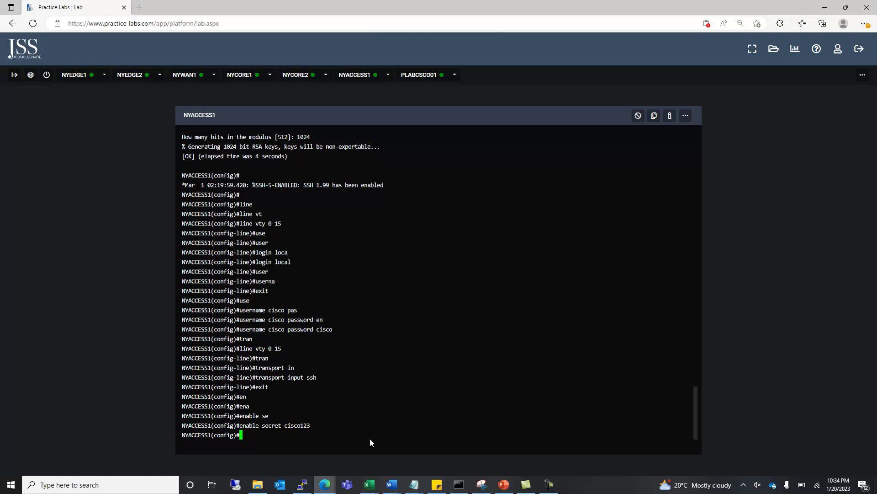
{"action": "key", "text": "Return"}
{"action": "key", "text": "Return"}
{"action": "key", "text": "Return"}
{"action": "left_click", "coordinate": [423, 76]}
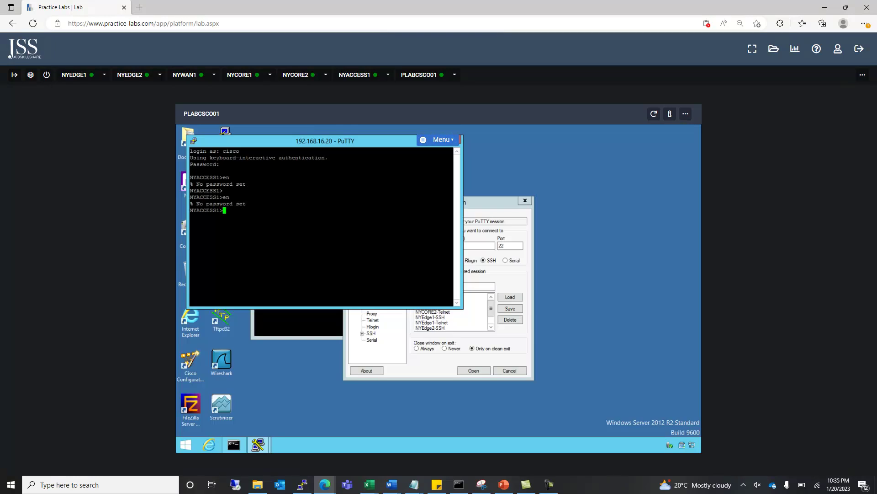
Run enable in the PuTTY SSH session to request privileged mode on NYACCESS1.
{"action": "type", "text": "en"}
{"action": "key", "text": "Tab"}
{"action": "key", "text": "Return"}
{"action": "key", "text": "Return"}
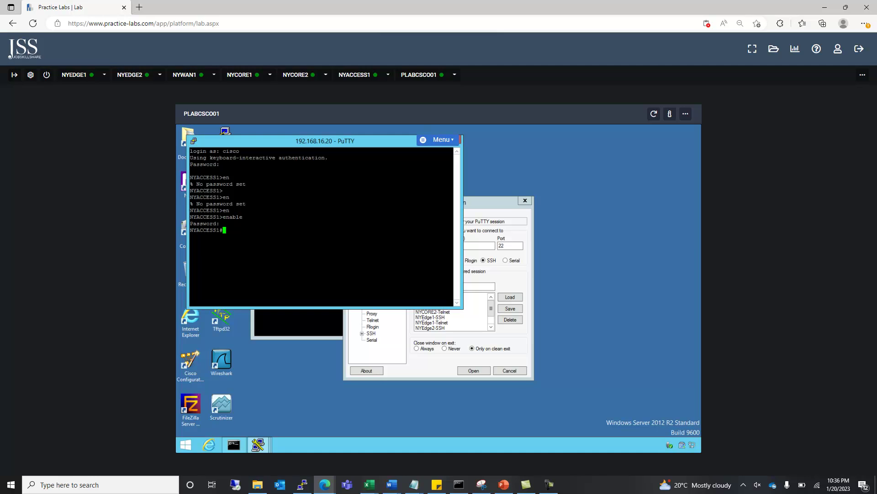